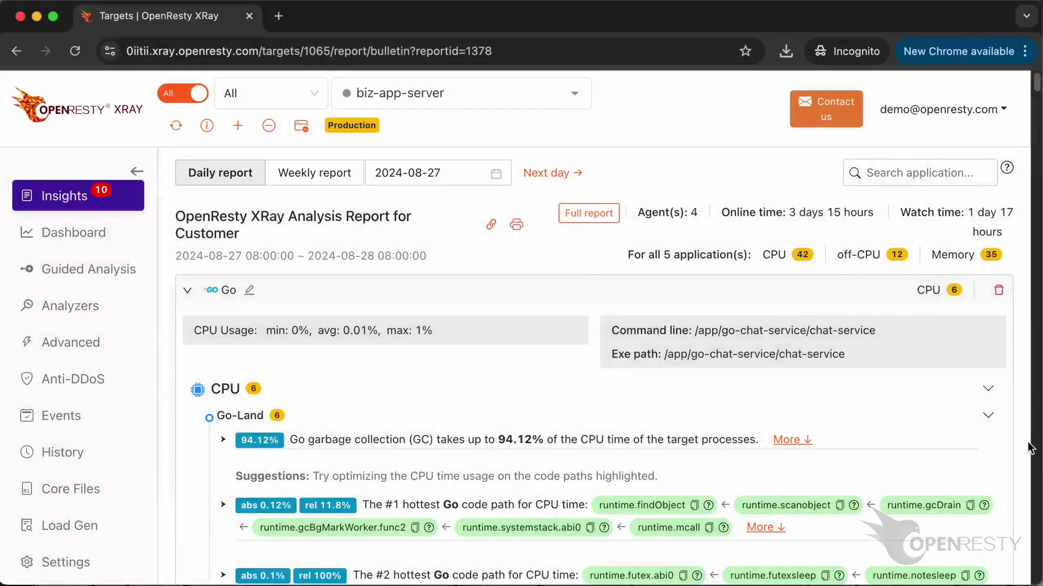
pyautogui.scroll(-2, 570, 366)
# Collapse the two expanded application sections on the biz-app-server daily report.
pyautogui.click(186, 172)
pyautogui.click(186, 292)
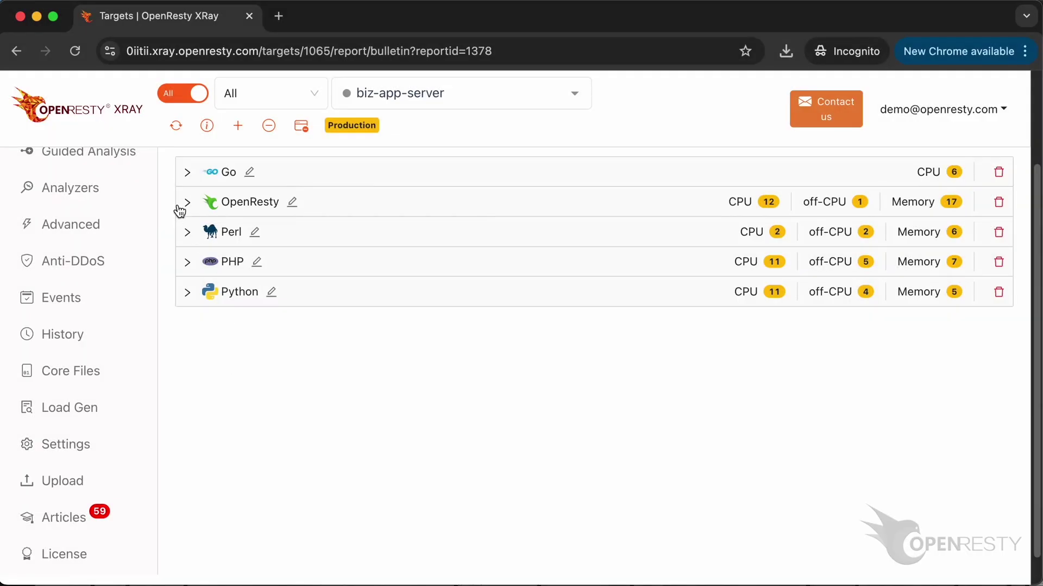
# Expand OpenResty, collapse its CPU, off-CPU and Memory insights, then reopen CPU.
pyautogui.click(187, 203)
pyautogui.click(201, 321)
pyautogui.click(200, 354)
pyautogui.click(204, 387)
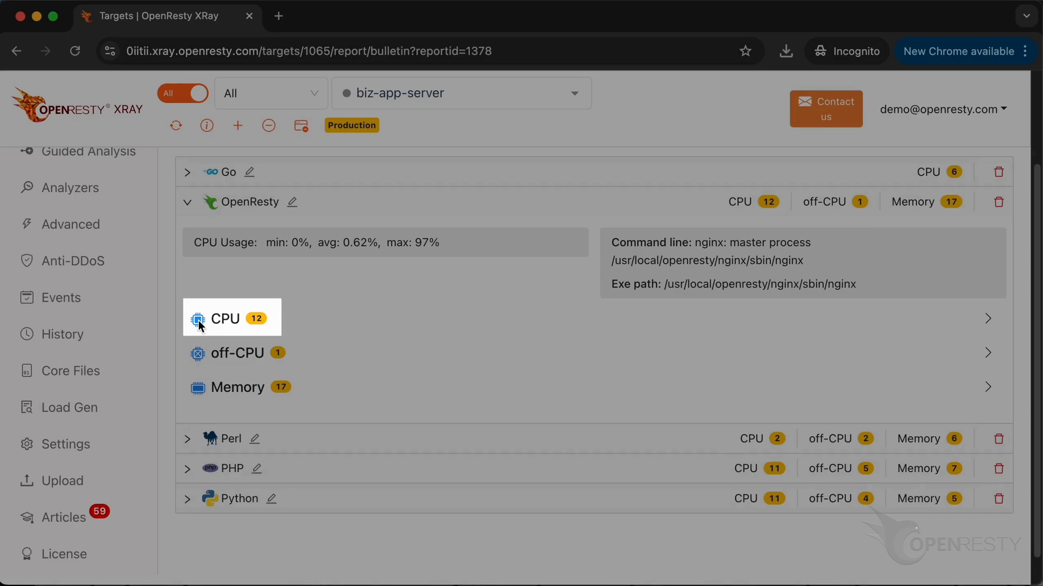
pyautogui.click(199, 324)
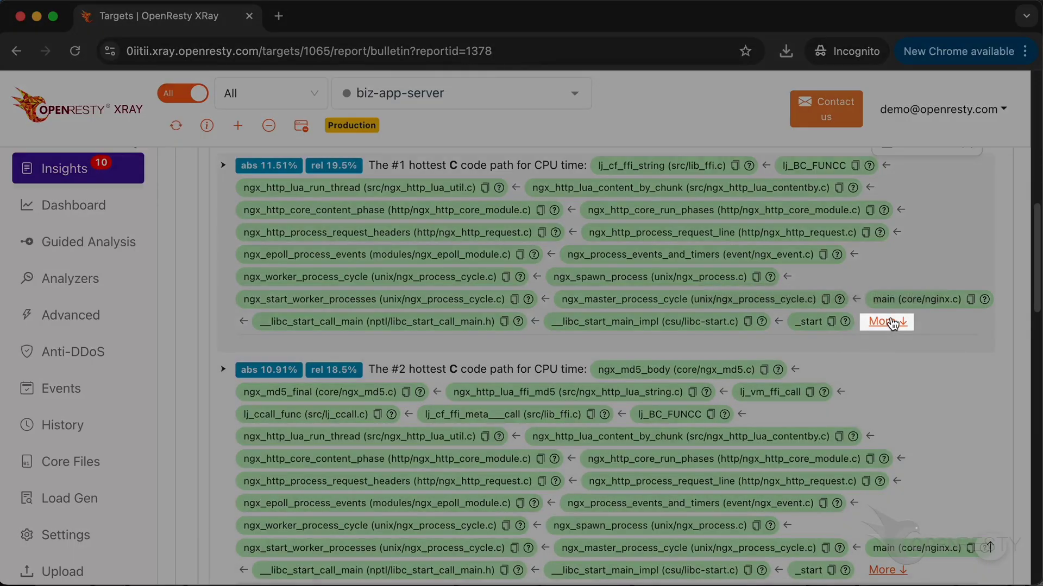
# Show the #1 hottest C code path's details and view its flame graph full screen.
pyautogui.click(887, 322)
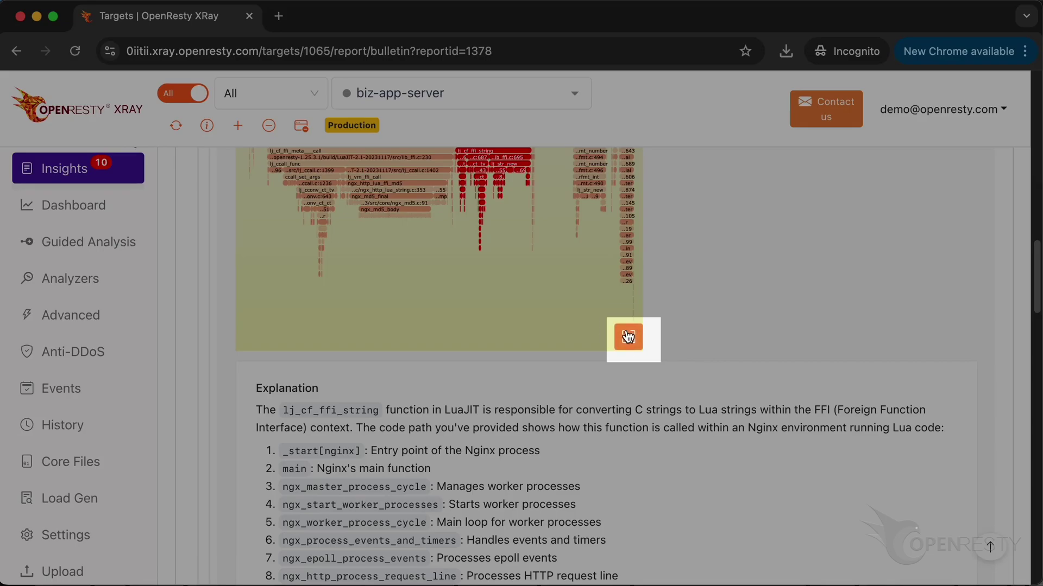
pyautogui.click(627, 337)
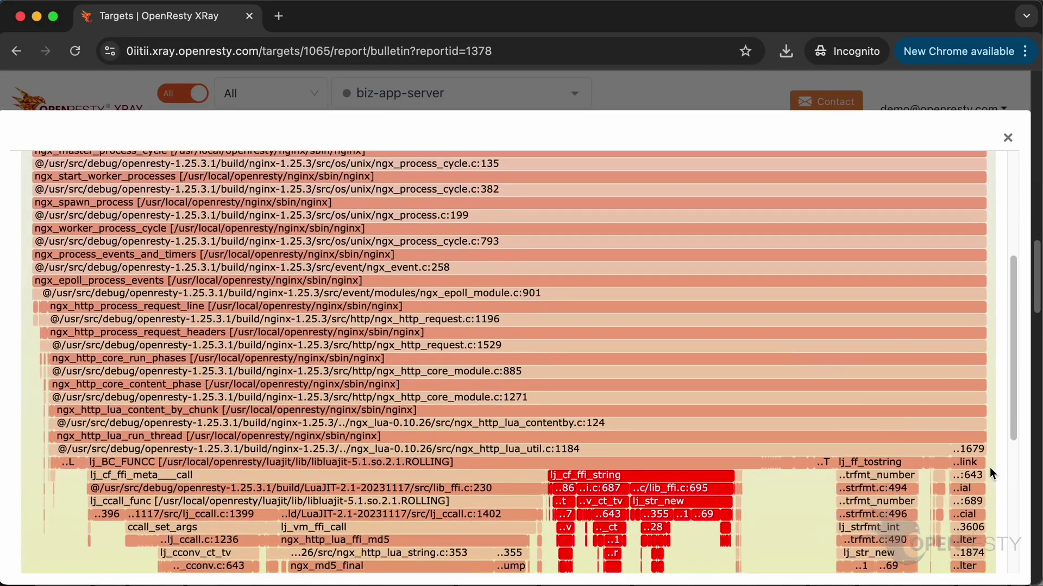
pyautogui.scroll(-5, 990, 468)
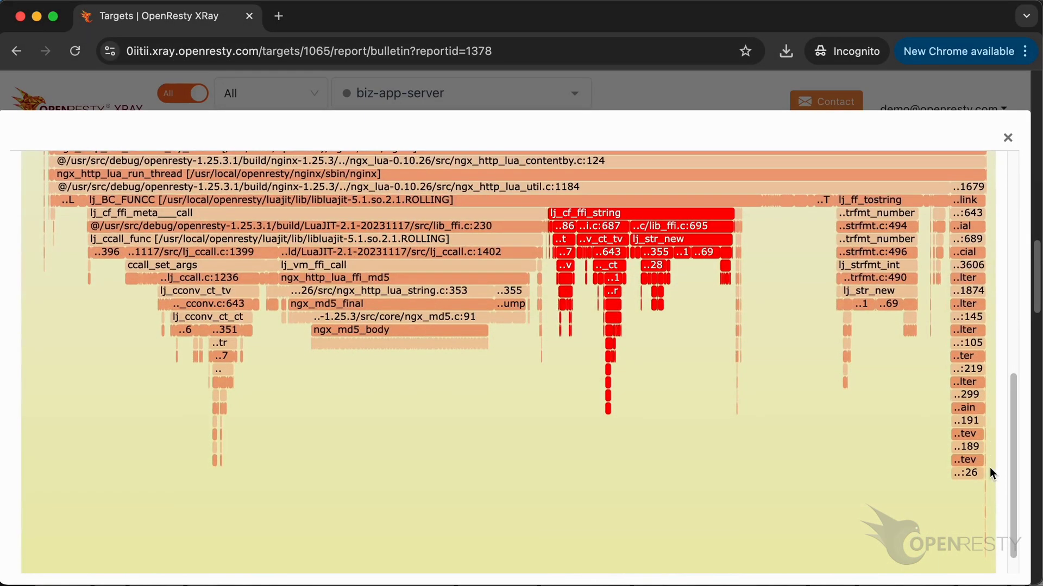
pyautogui.click(1007, 138)
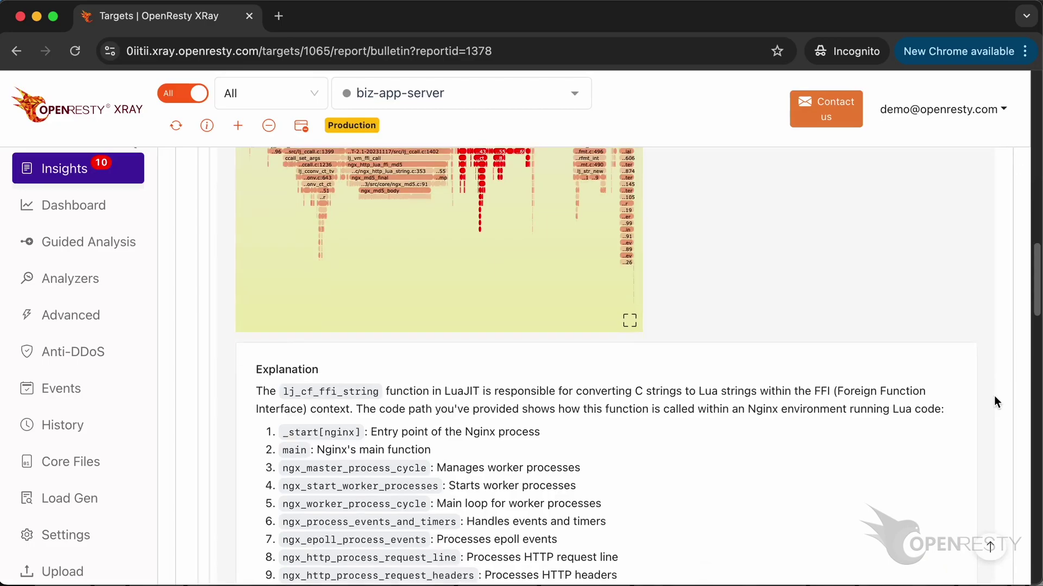
pyautogui.scroll(-4, 994, 402)
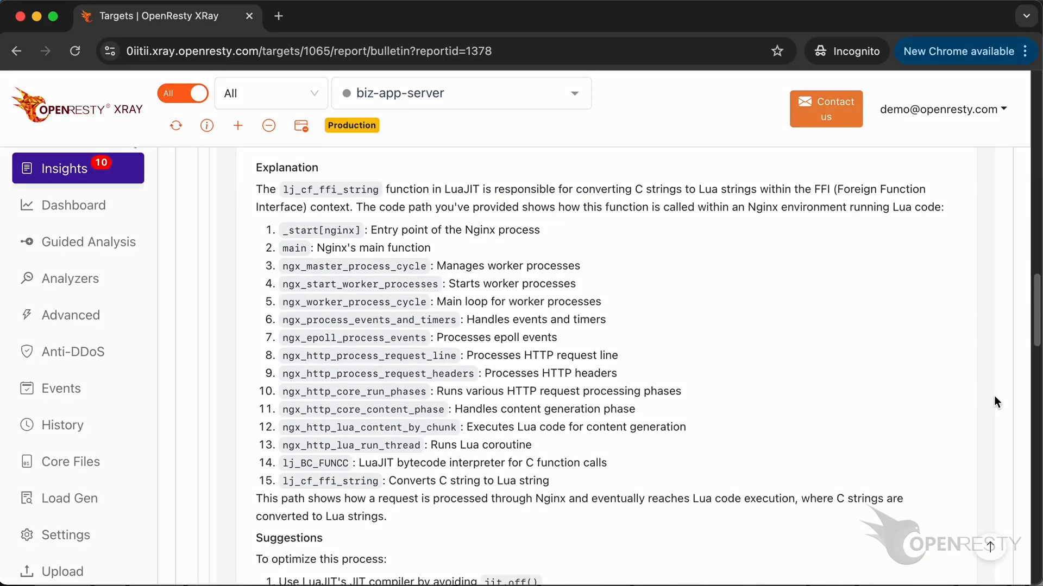
pyautogui.scroll(-2, 994, 402)
pyautogui.scroll(-4, 994, 401)
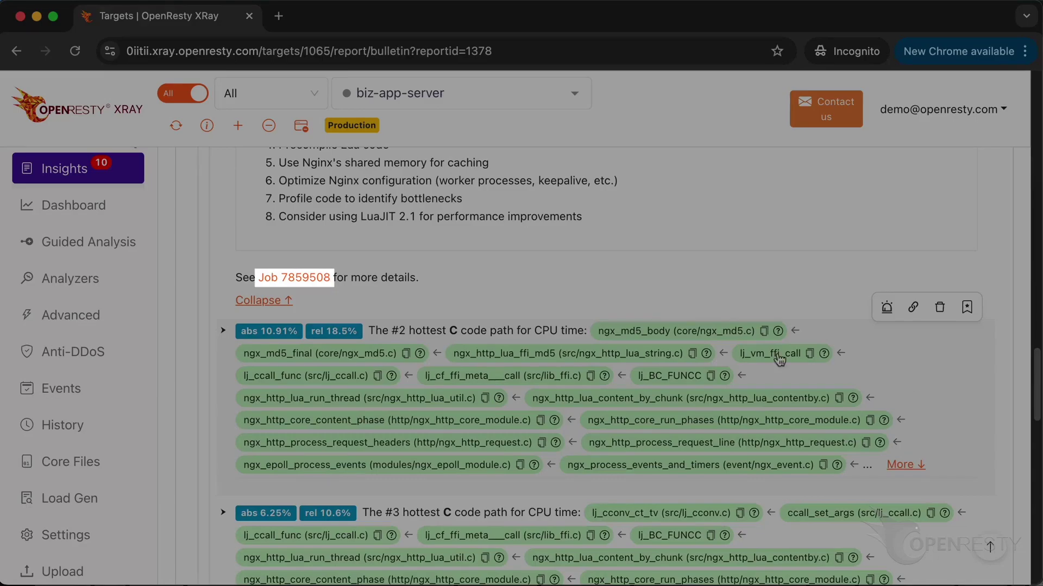
# Open analysis job 7859508 in a new tab and review its console output.
pyautogui.click(326, 281)
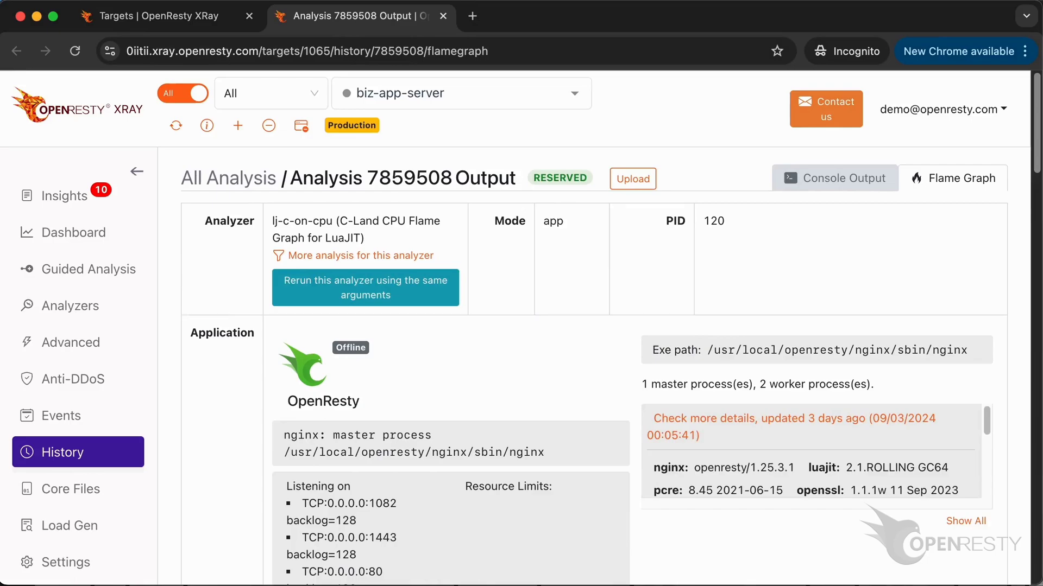
pyautogui.scroll(-5, 1017, 420)
pyautogui.scroll(-3, 1018, 419)
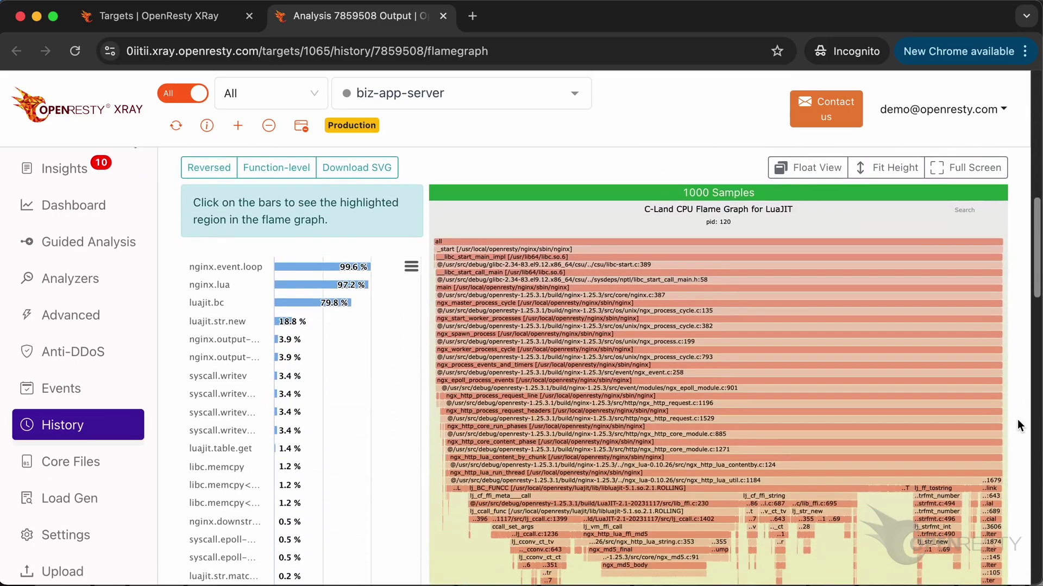
pyautogui.scroll(-1, 1018, 420)
pyautogui.scroll(-5, 1018, 424)
pyautogui.scroll(-4, 1018, 424)
pyautogui.scroll(-2, 1017, 424)
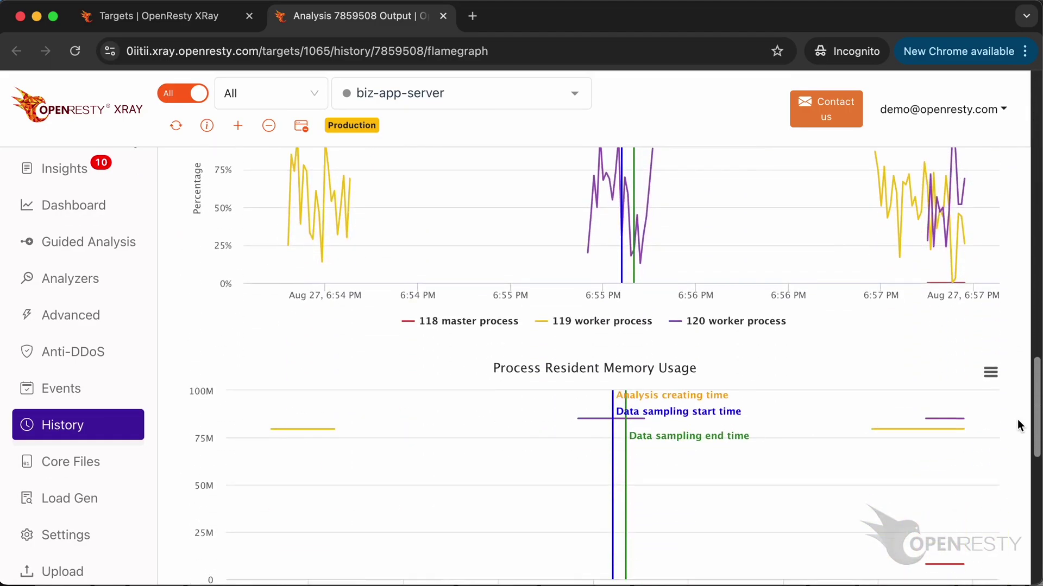
pyautogui.scroll(-2, 1018, 424)
pyautogui.scroll(-1, 1017, 421)
pyautogui.scroll(-3, 1018, 421)
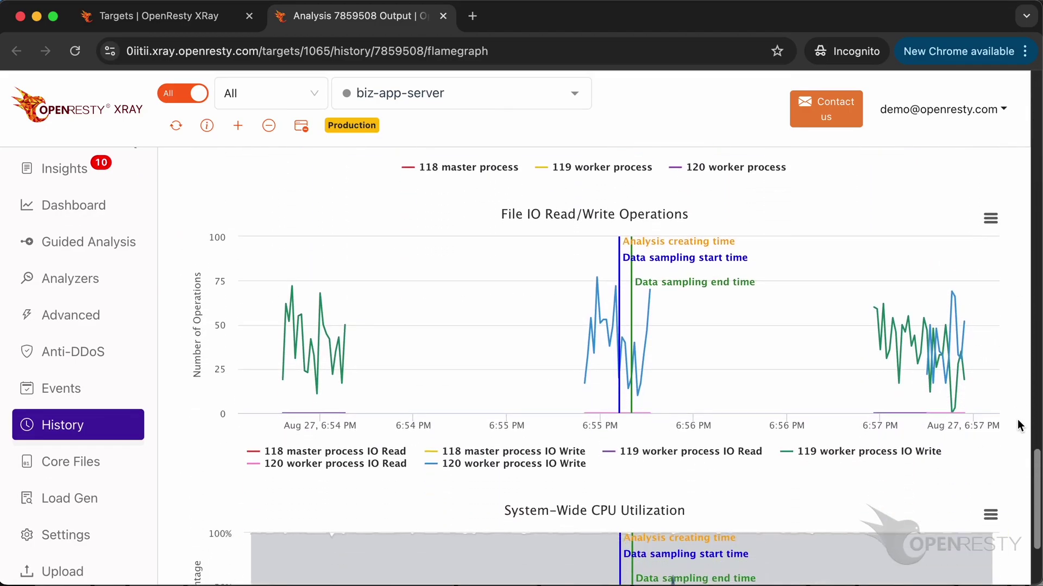
pyautogui.scroll(-3, 1018, 421)
pyautogui.scroll(2, 1018, 419)
pyautogui.scroll(15, 1018, 423)
pyautogui.scroll(10, 1017, 423)
pyautogui.click(869, 180)
pyautogui.scroll(-2, 1016, 389)
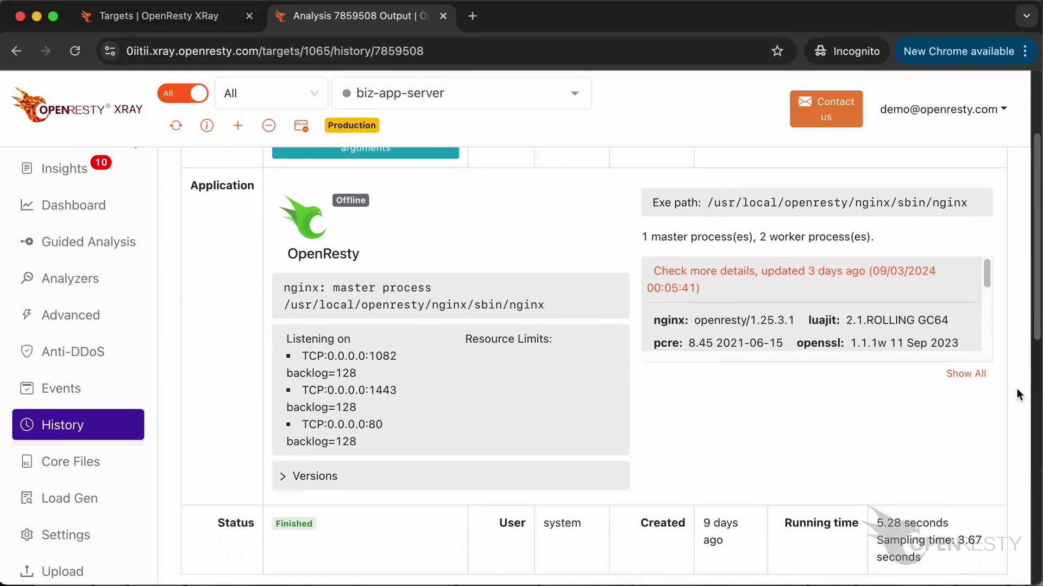
pyautogui.scroll(-3, 1017, 389)
pyautogui.scroll(-5, 1016, 389)
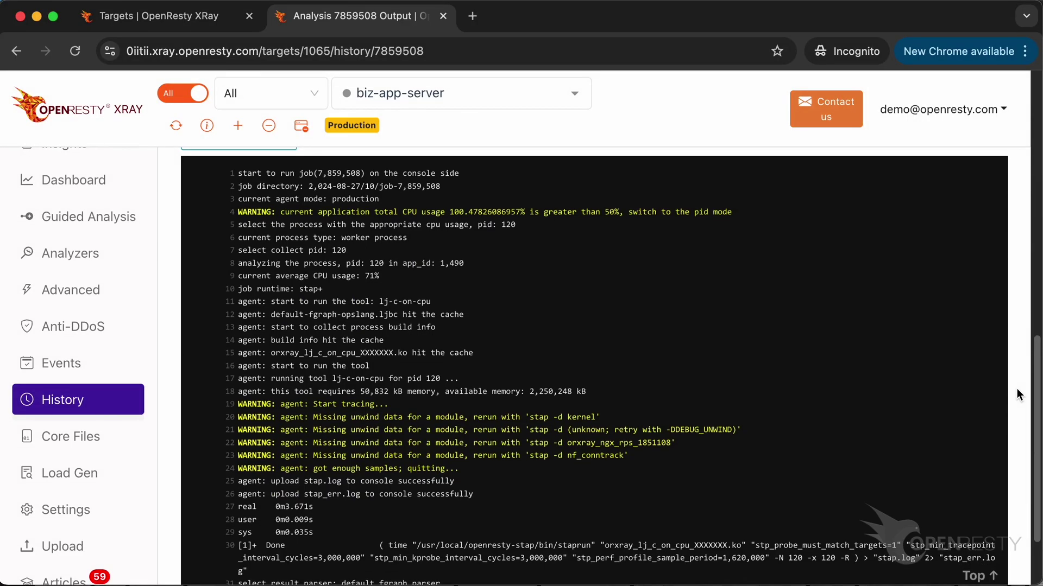
pyautogui.scroll(15, 1017, 388)
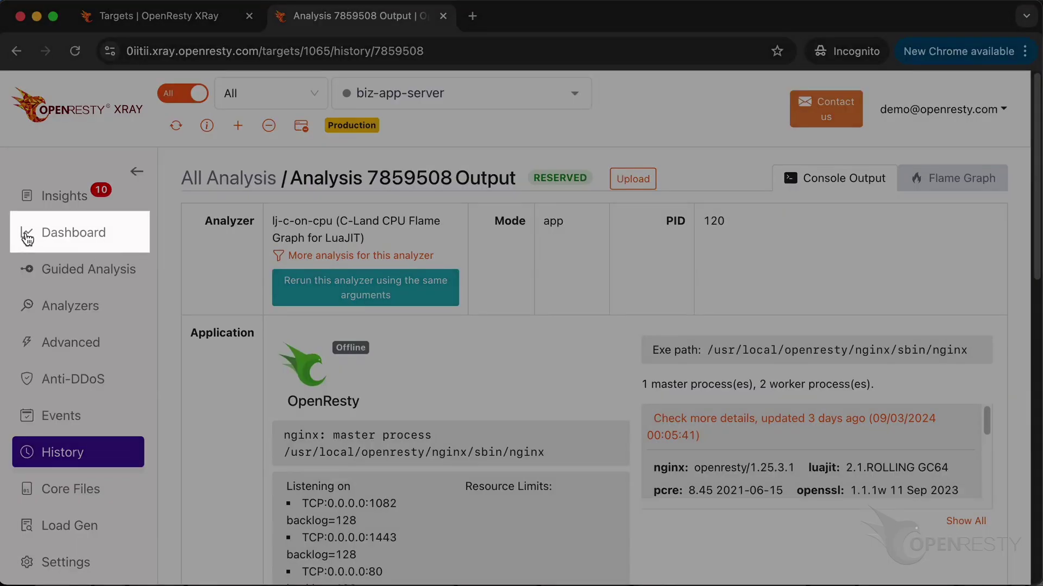
# Open the ubuntu20-cube dashboard and briefly enlarge the System-Wide CPU Utilization chart.
pyautogui.click(25, 235)
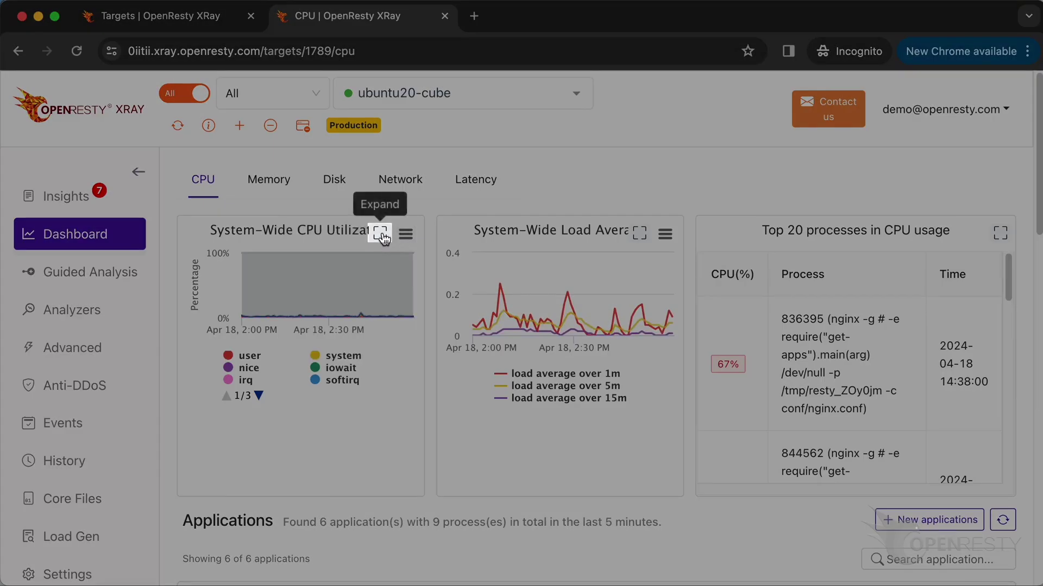
pyautogui.click(380, 234)
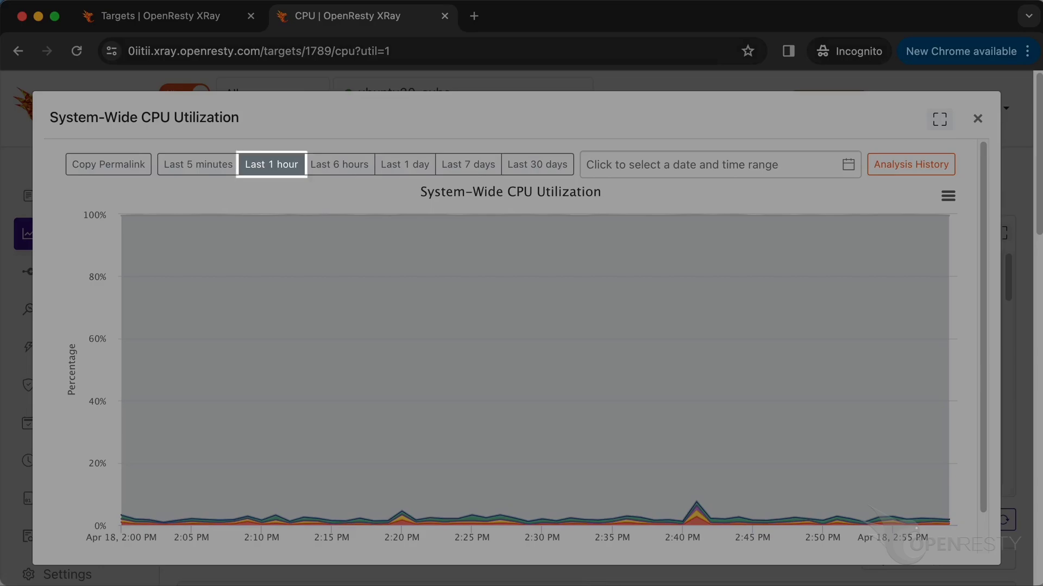
pyautogui.moveTo(692, 476)
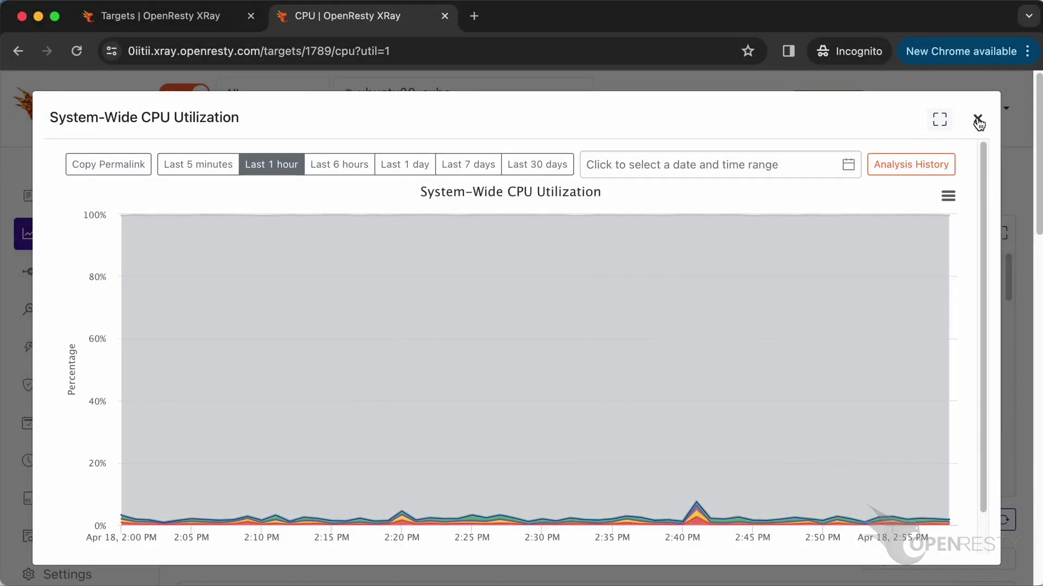
pyautogui.click(978, 118)
pyautogui.scroll(-5, 1029, 454)
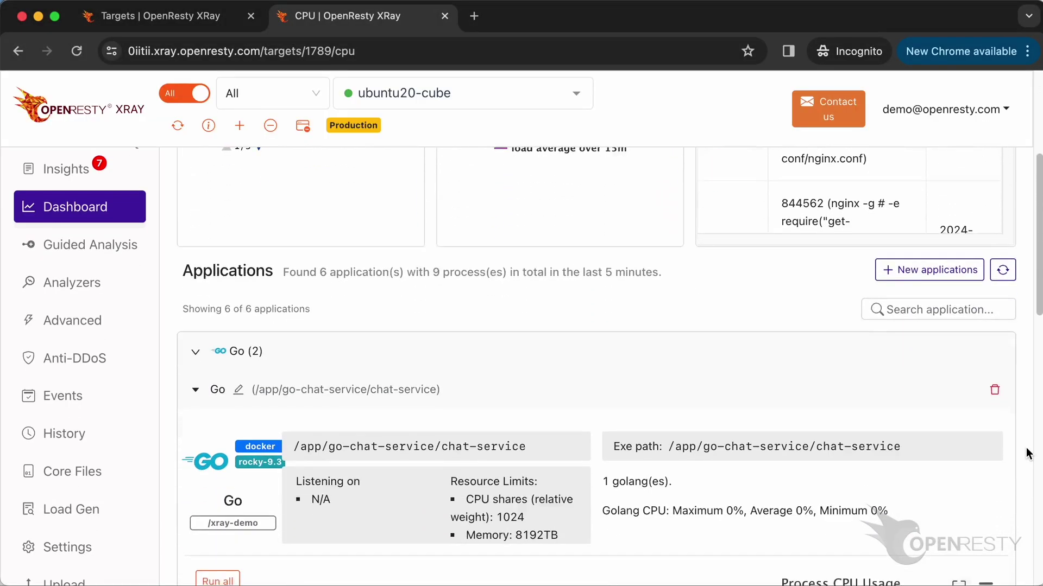
pyautogui.scroll(-2, 1026, 453)
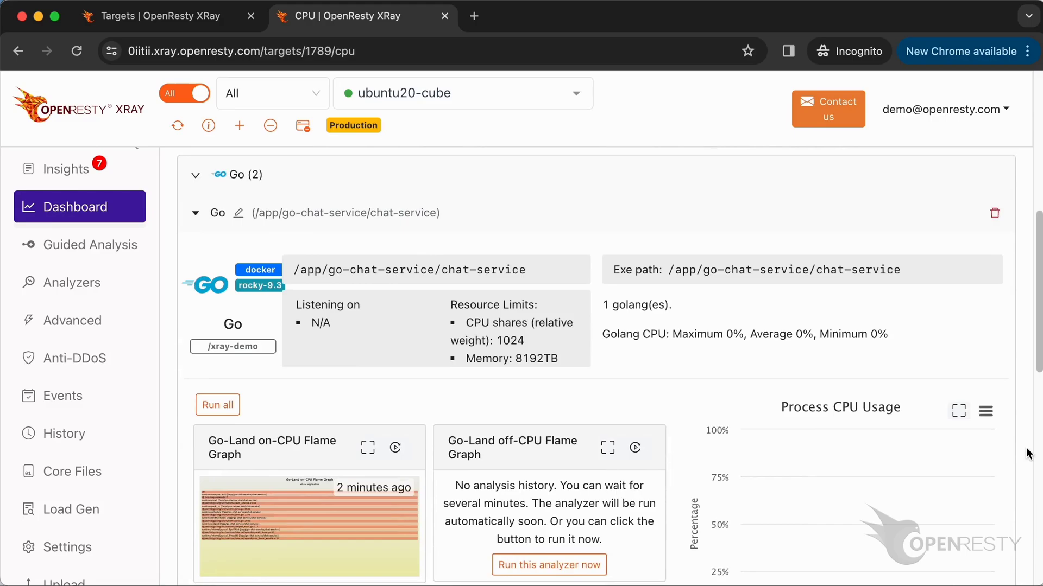
pyautogui.scroll(-3, 1028, 454)
pyautogui.scroll(-5, 1028, 454)
pyautogui.scroll(-1, 1028, 454)
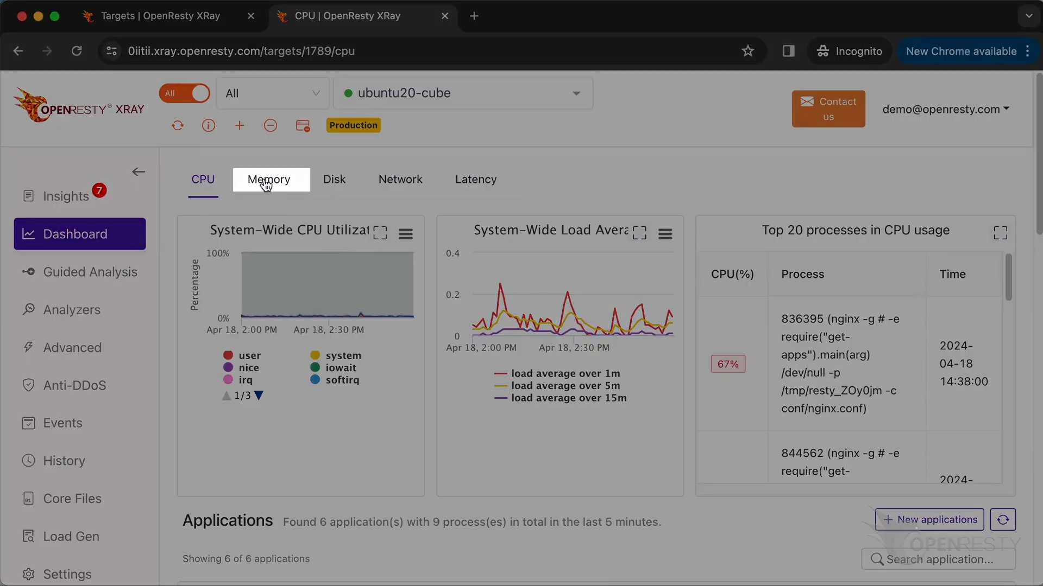
# Switch the ubuntu20-cube dashboard to its Memory charts.
pyautogui.click(265, 186)
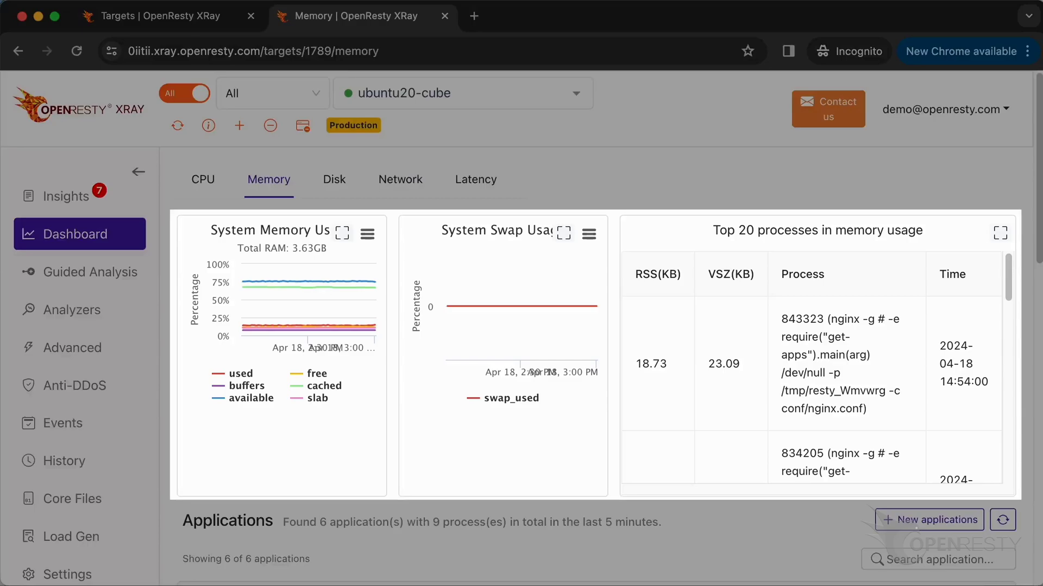
pyautogui.scroll(-3, 1021, 480)
pyautogui.scroll(-2, 1022, 479)
pyautogui.scroll(-2, 1023, 479)
pyautogui.scroll(-2, 1023, 479)
pyautogui.scroll(2, 1021, 480)
pyautogui.scroll(5, 1022, 479)
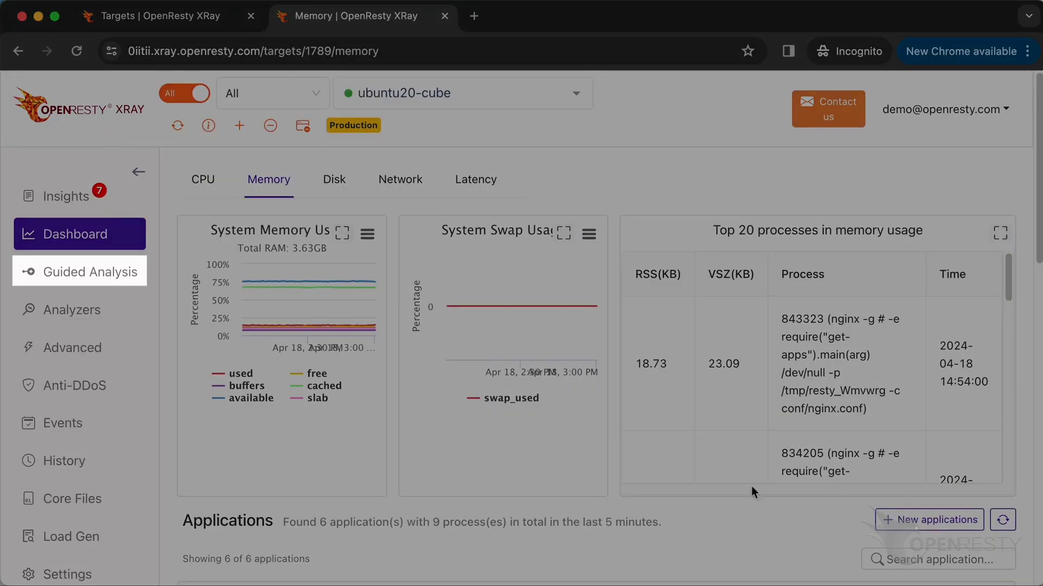
# Start a new guided analysis with High CPU usage as the problem.
pyautogui.click(62, 272)
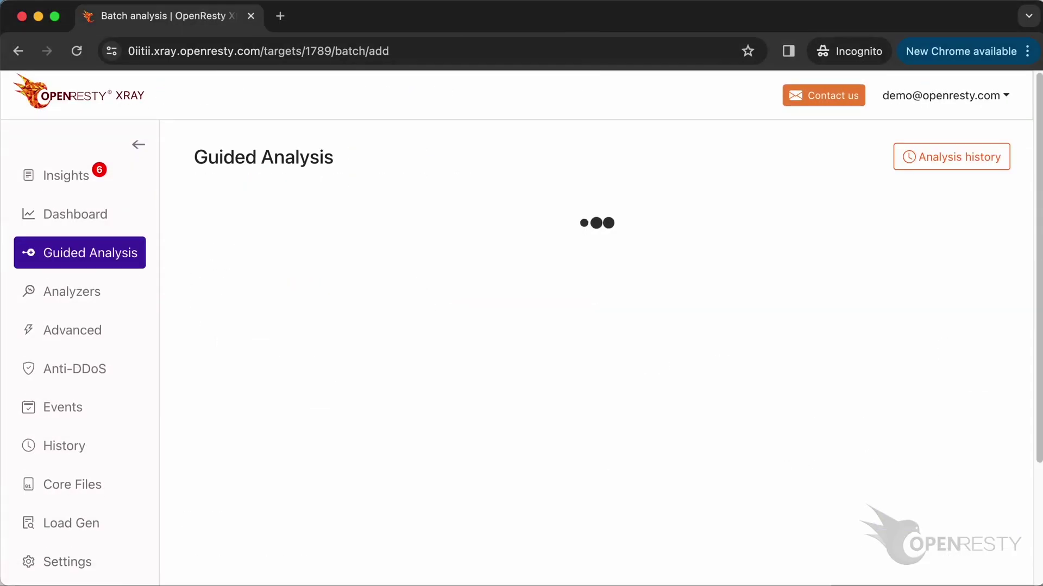
pyautogui.scroll(-4, 1033, 409)
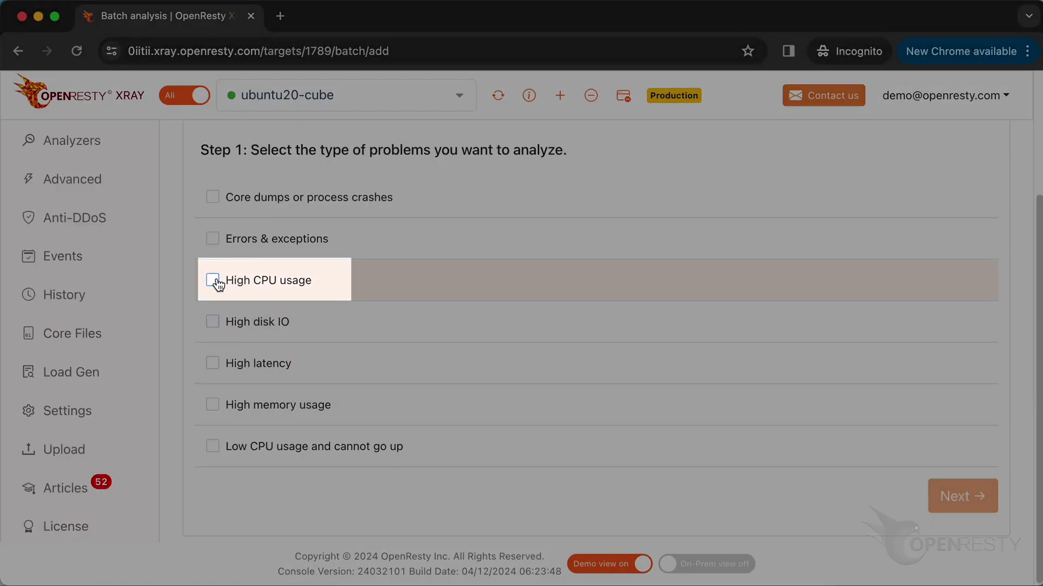
pyautogui.click(212, 281)
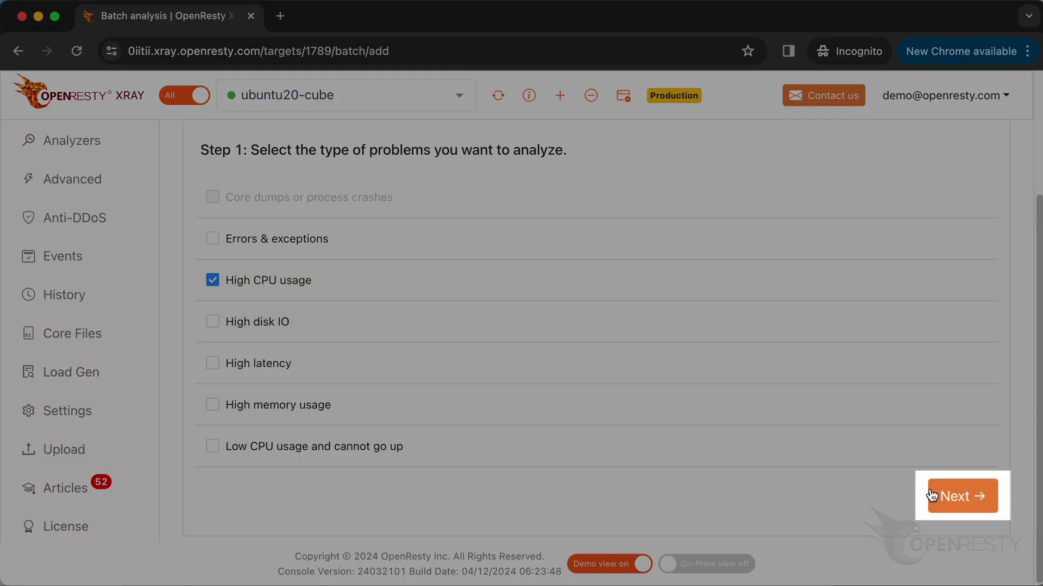
pyautogui.click(950, 494)
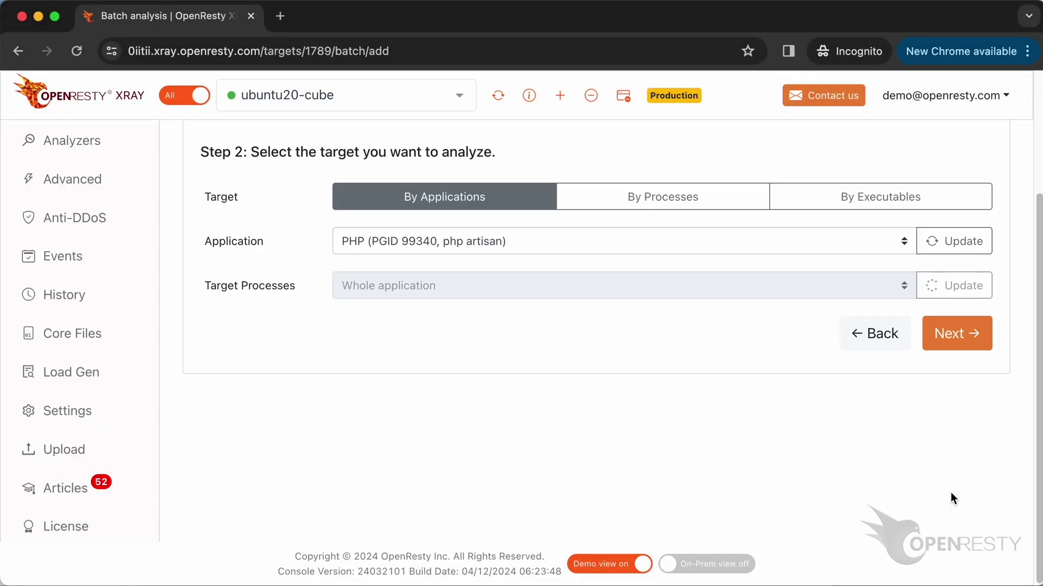
# Target the OpenResty application's worker process 1464272.
pyautogui.click(617, 241)
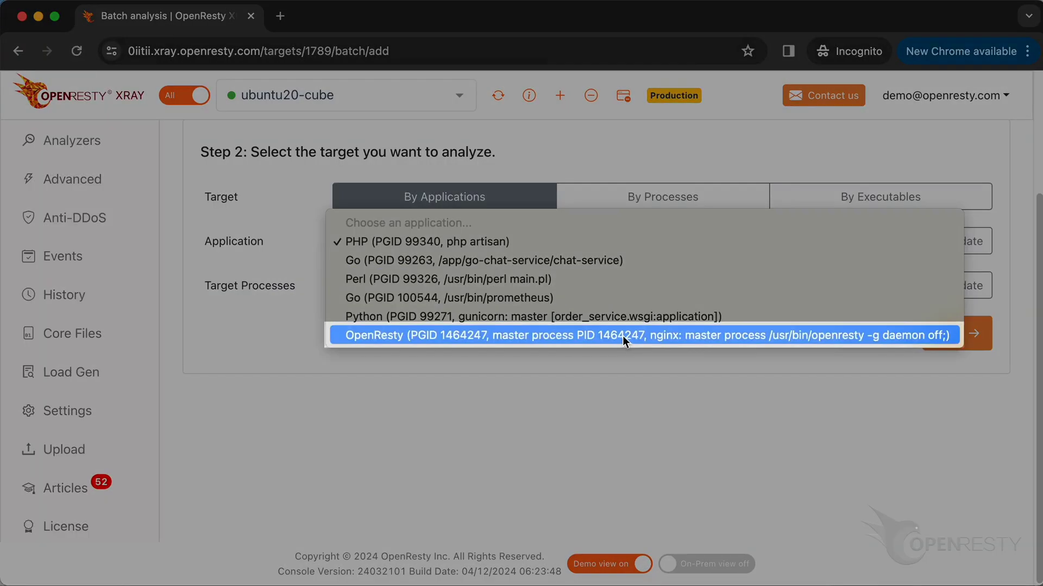
pyautogui.click(623, 335)
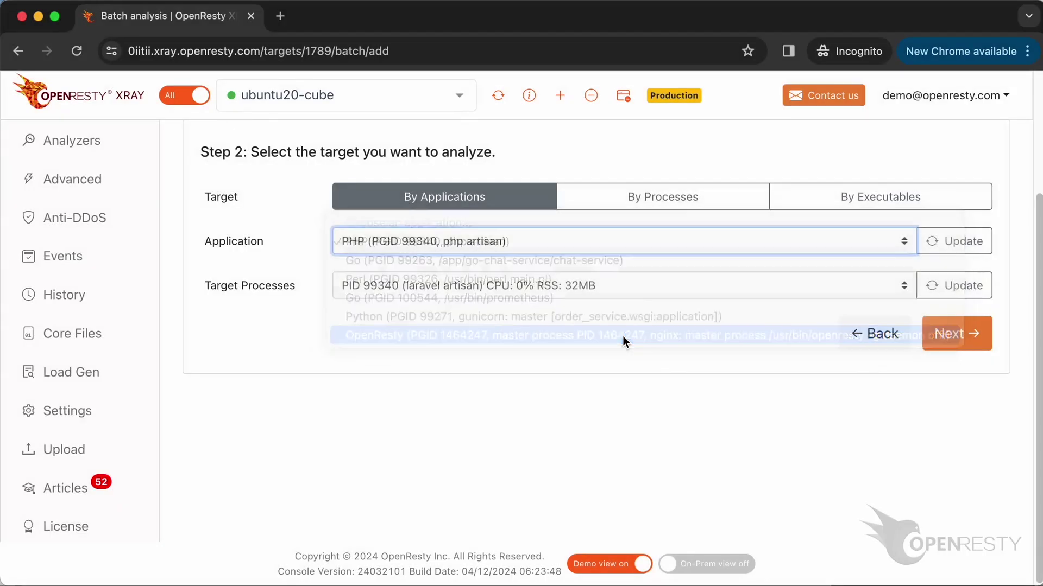
pyautogui.click(766, 287)
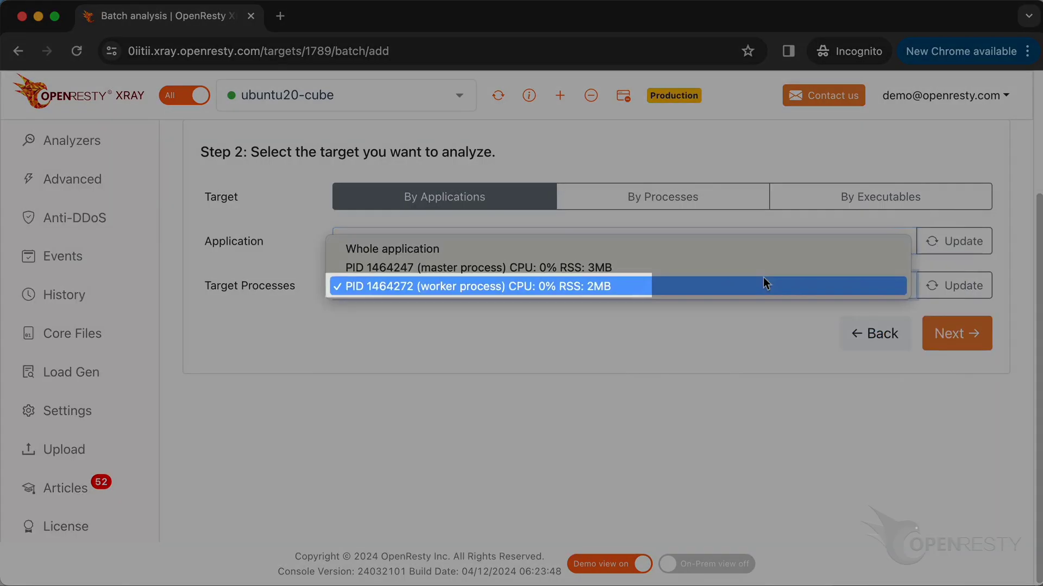
pyautogui.click(763, 282)
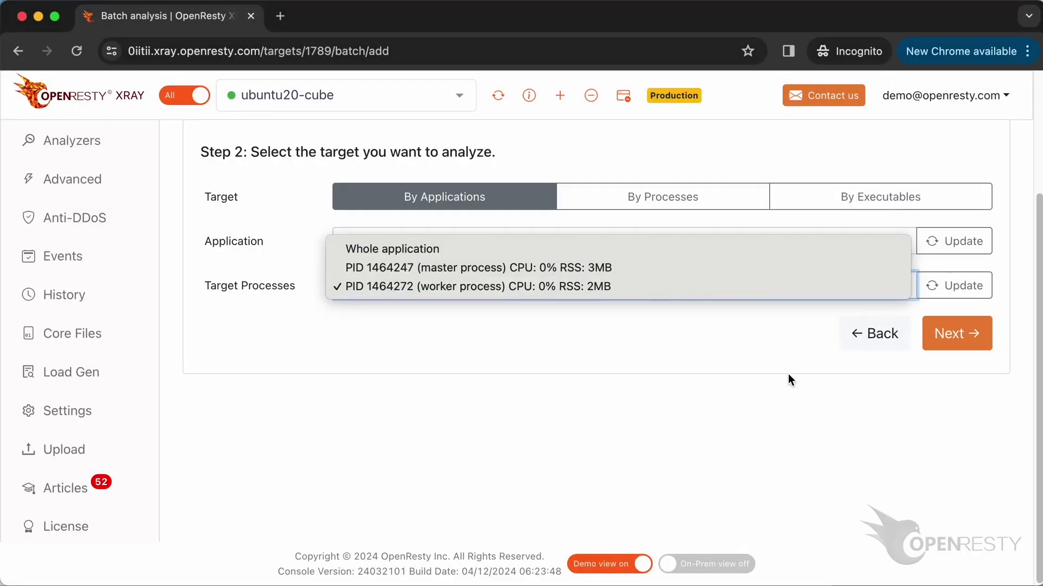
pyautogui.click(957, 334)
# Keep OpenResty as the application type and move on to language levels.
pyautogui.click(594, 204)
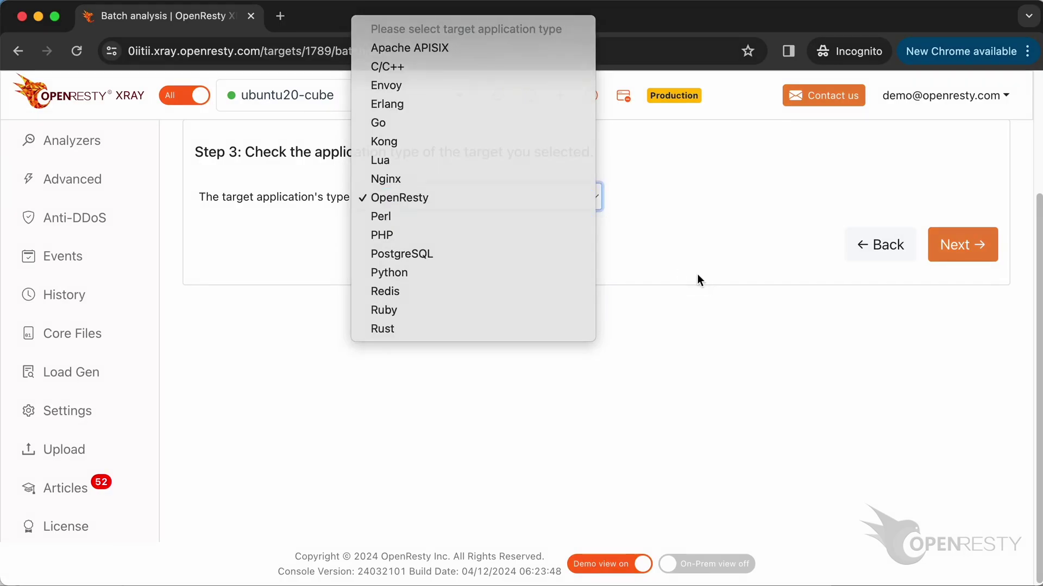
pyautogui.click(773, 270)
pyautogui.click(940, 248)
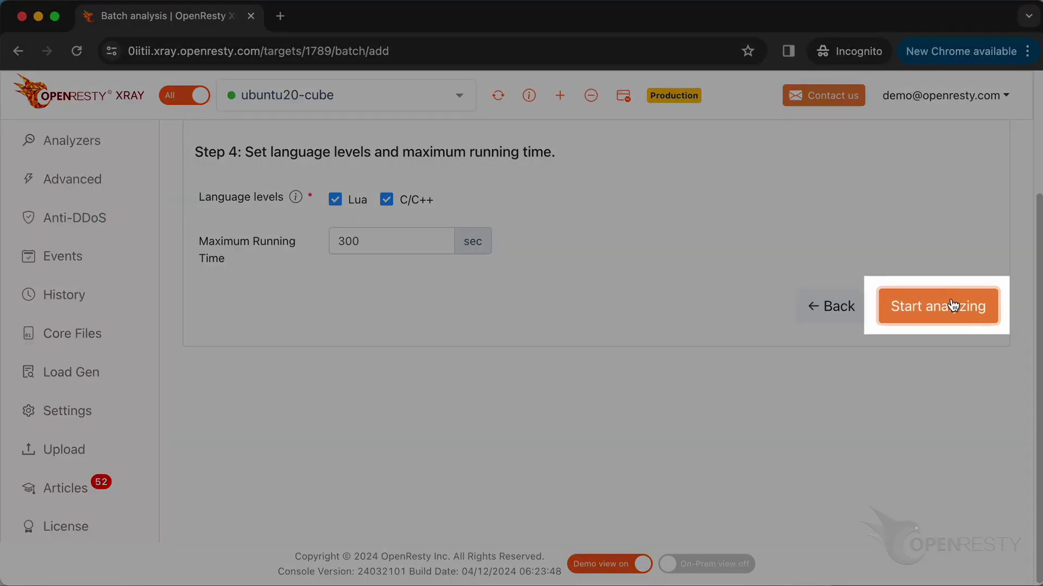
# Run the high-CPU analysis on worker 1464272, then stop it to generate the report.
pyautogui.click(953, 307)
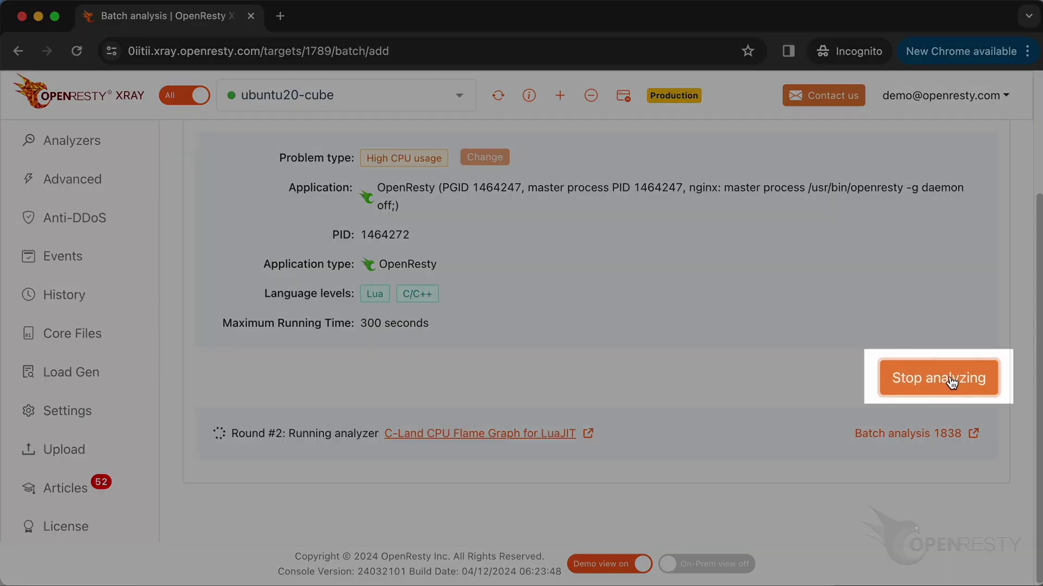
pyautogui.click(949, 380)
pyautogui.scroll(-6, 1021, 508)
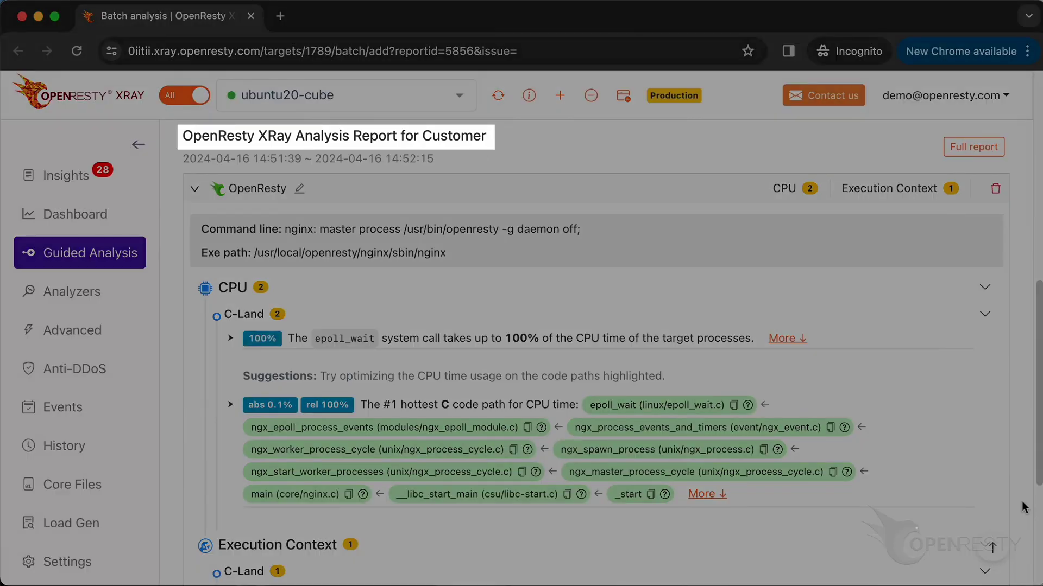
pyautogui.scroll(6, 1022, 501)
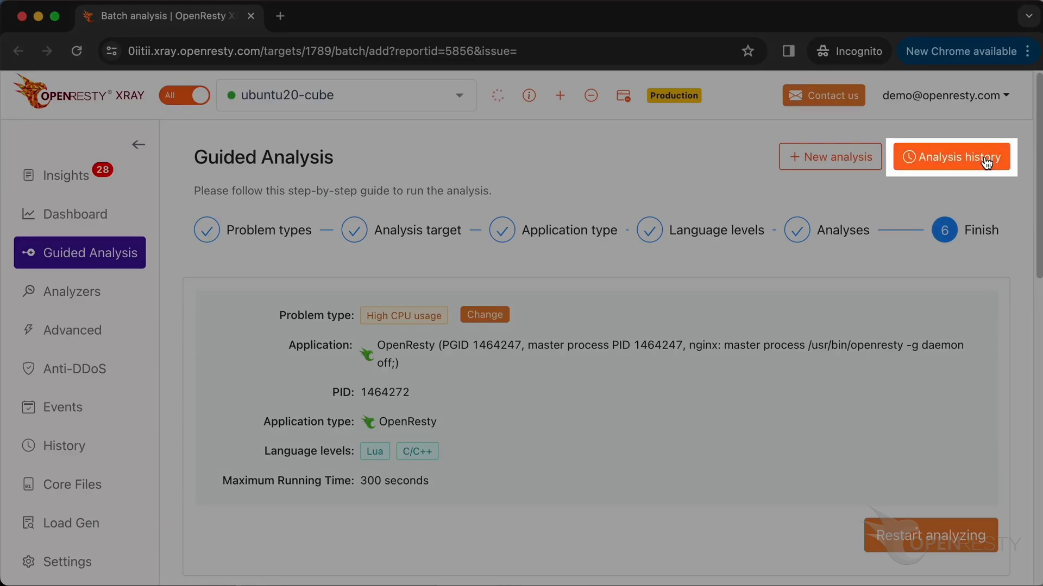
# Open Analysis history, view the latest report's epoll_wait hotspots, then return to the list.
pyautogui.click(986, 162)
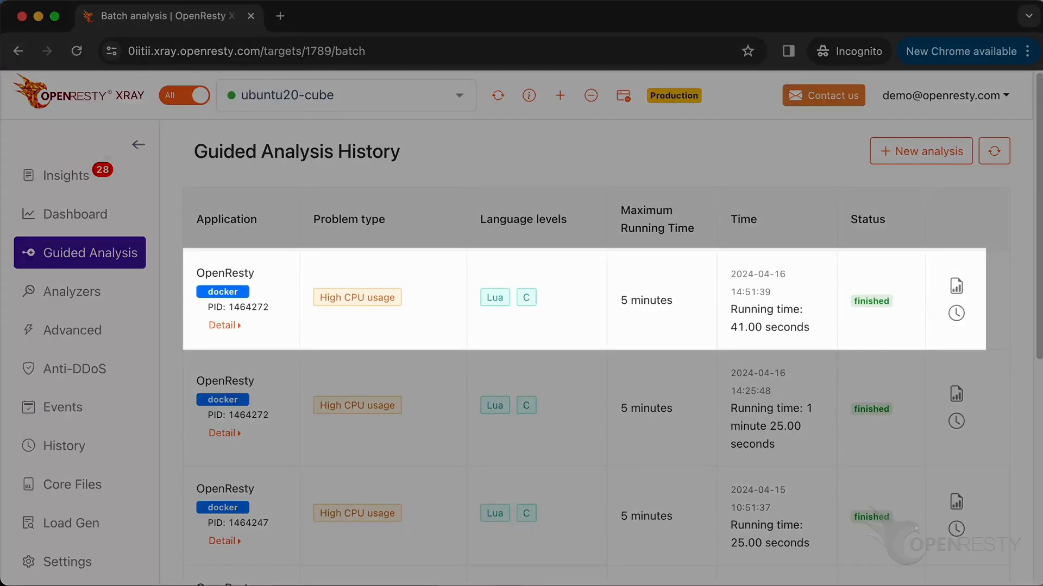
pyautogui.click(957, 287)
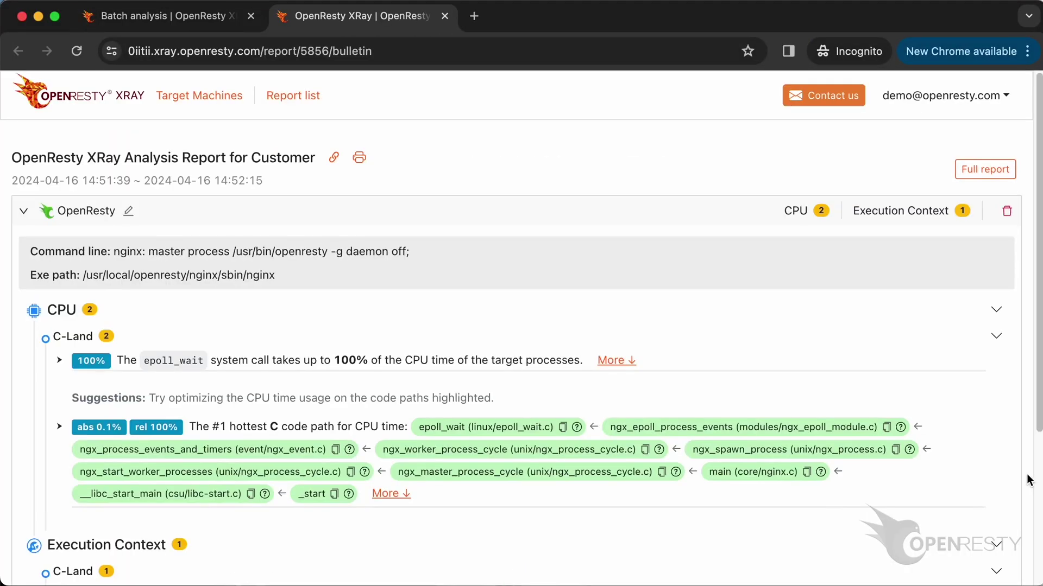
pyautogui.scroll(-5, 1028, 481)
pyautogui.scroll(5, 1028, 481)
pyautogui.click(217, 17)
pyautogui.scroll(-5, 1017, 459)
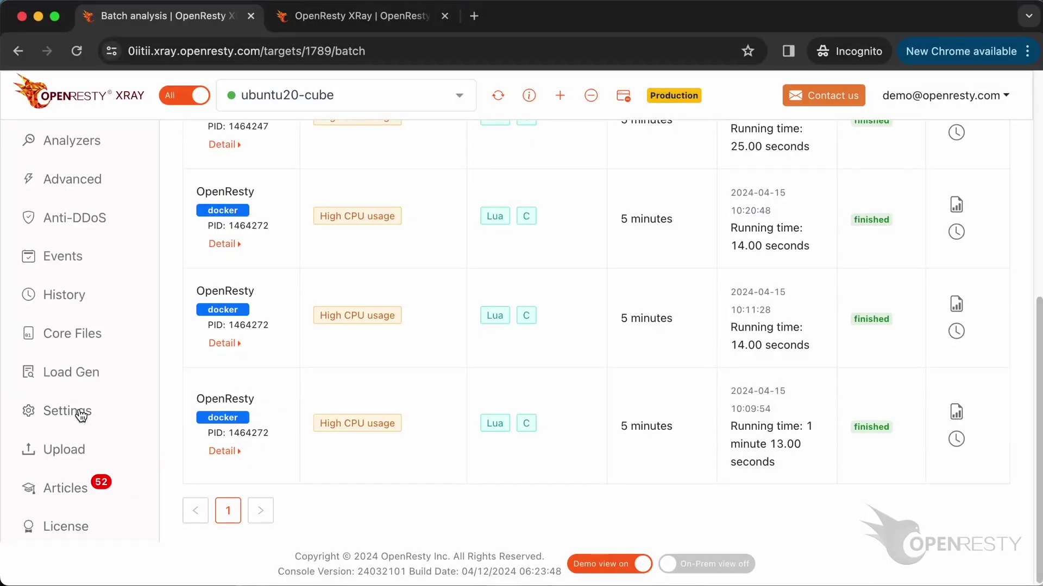
# Open ubuntu20-cube's Agent Settings page from the sidebar's Settings group.
pyautogui.click(81, 412)
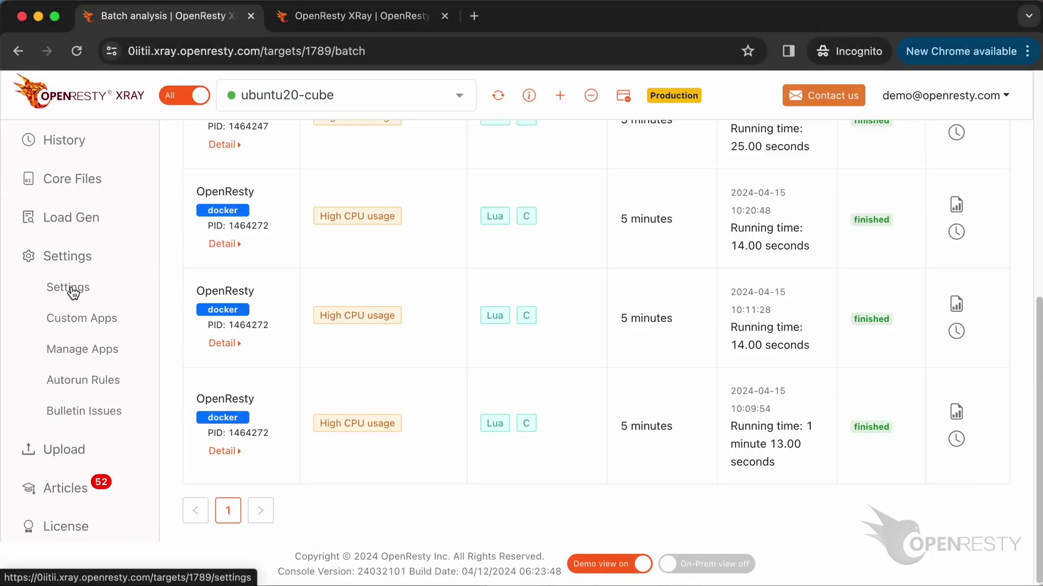
pyautogui.click(71, 291)
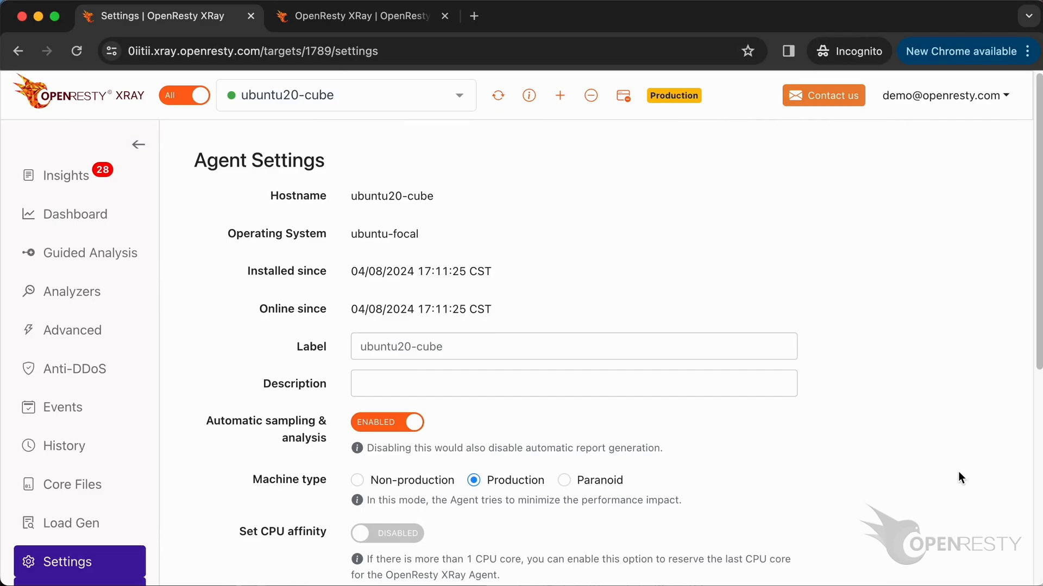
pyautogui.scroll(-5, 958, 477)
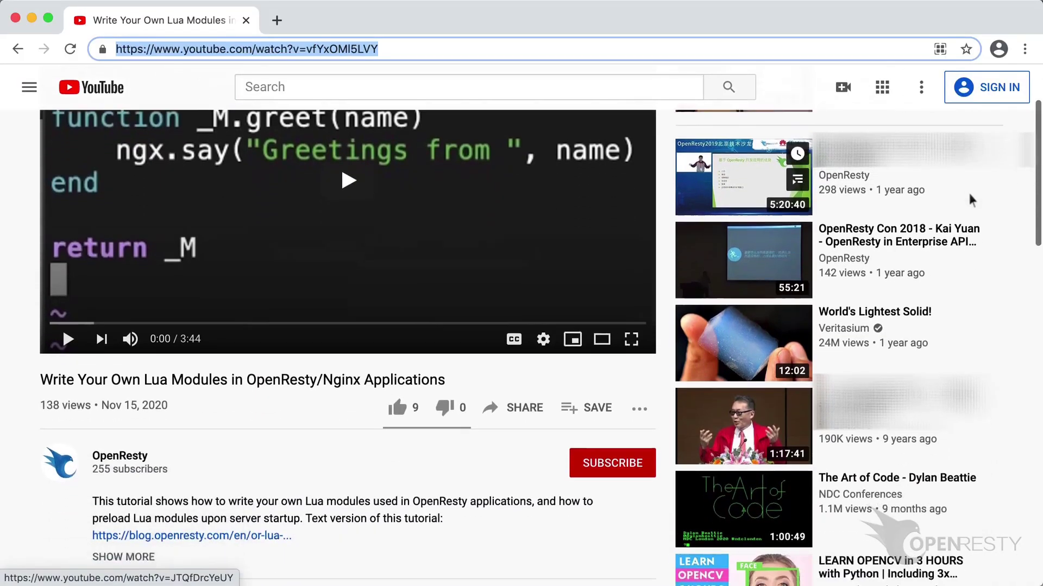
pyautogui.scroll(-3, 970, 201)
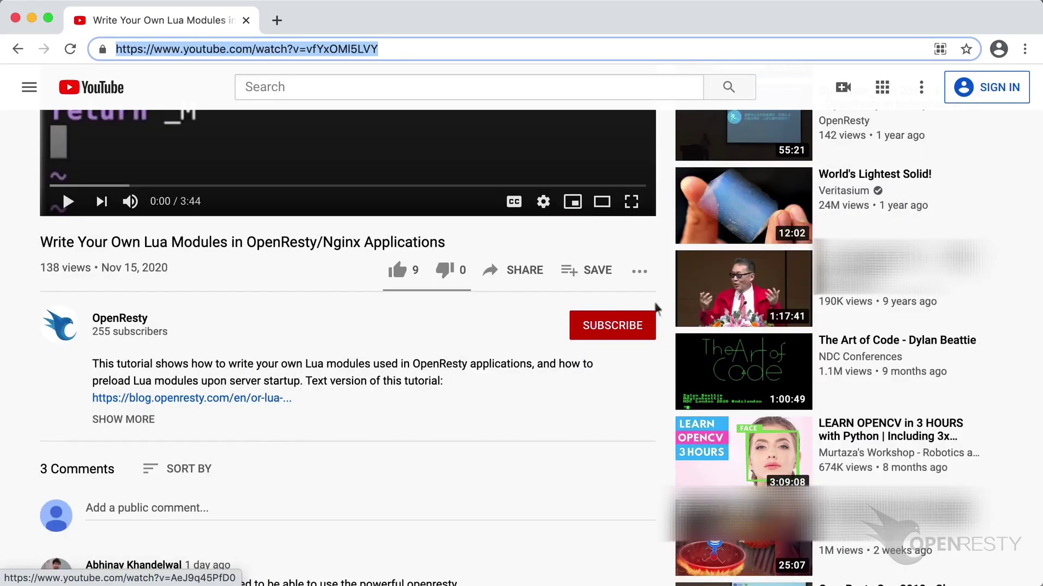